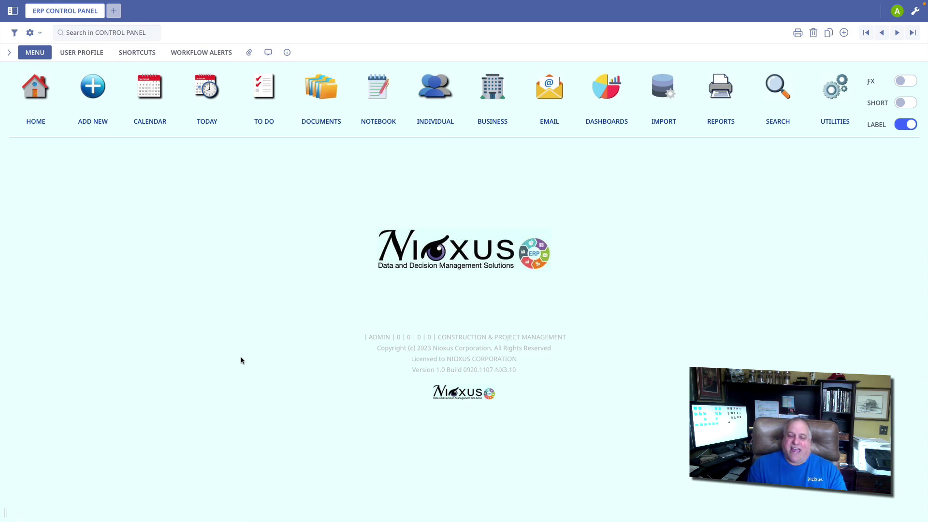
Step: Switch to the ERP modules, open Inventory, glance at the empty Product Catalog, then return to All Inventory
click(907, 81)
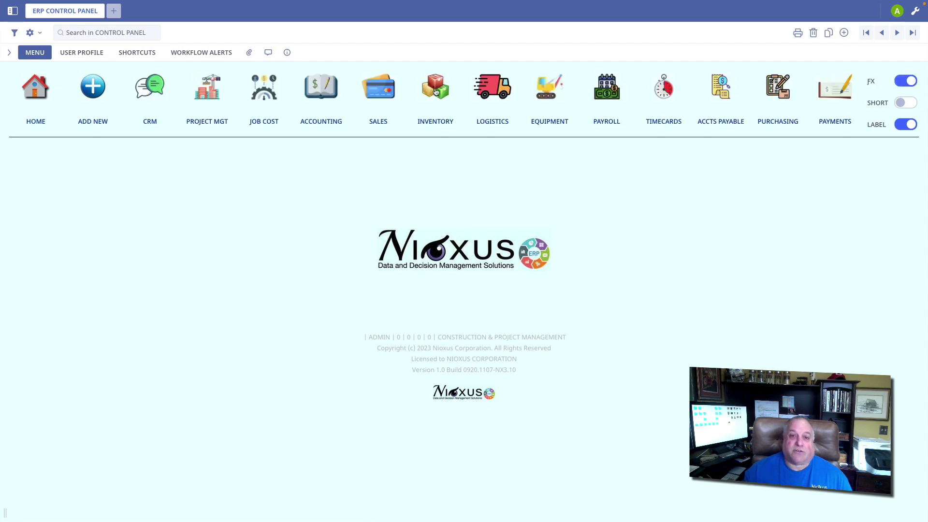
click(435, 94)
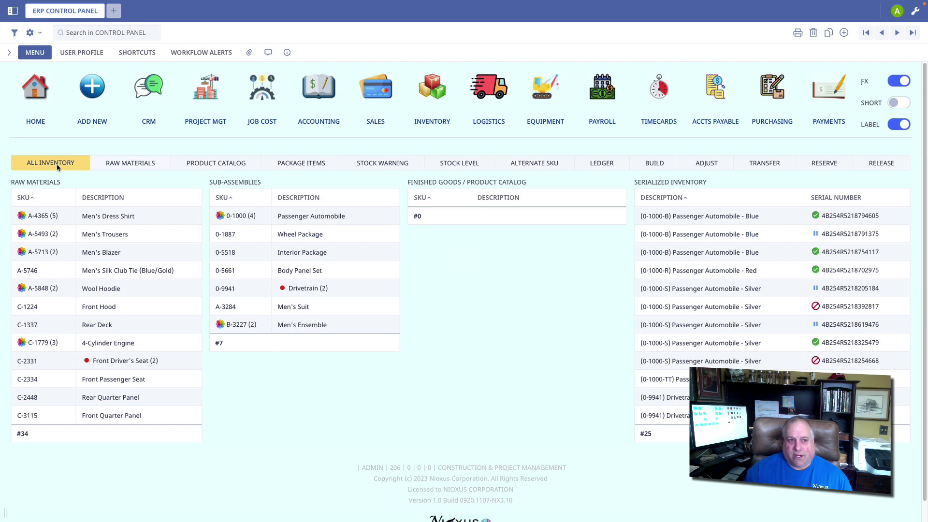
click(192, 167)
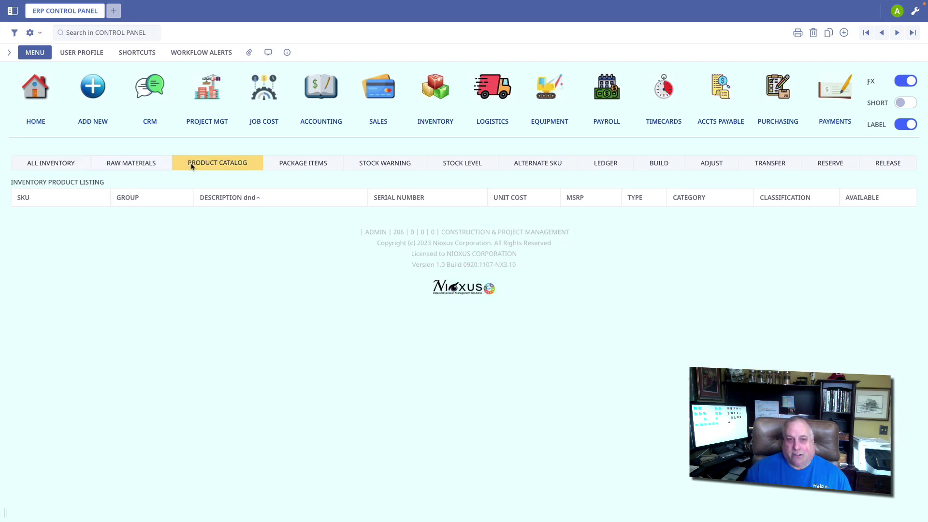
click(57, 165)
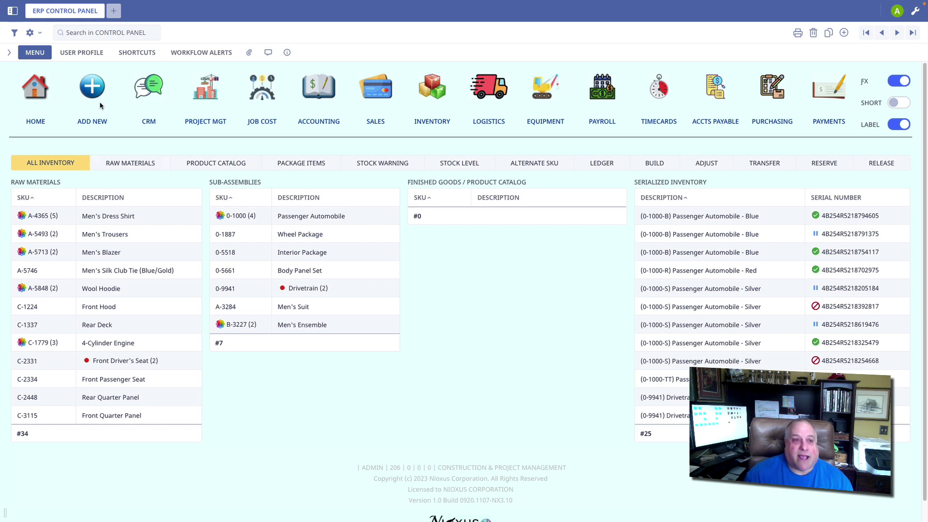
Step: Add a new inventory record of type PRODUCT as a new finished-good product
click(93, 88)
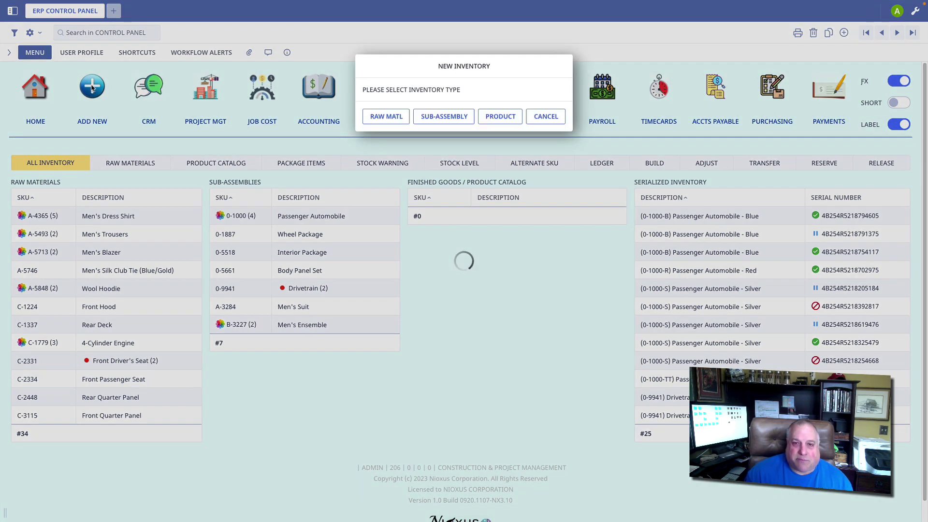
click(498, 119)
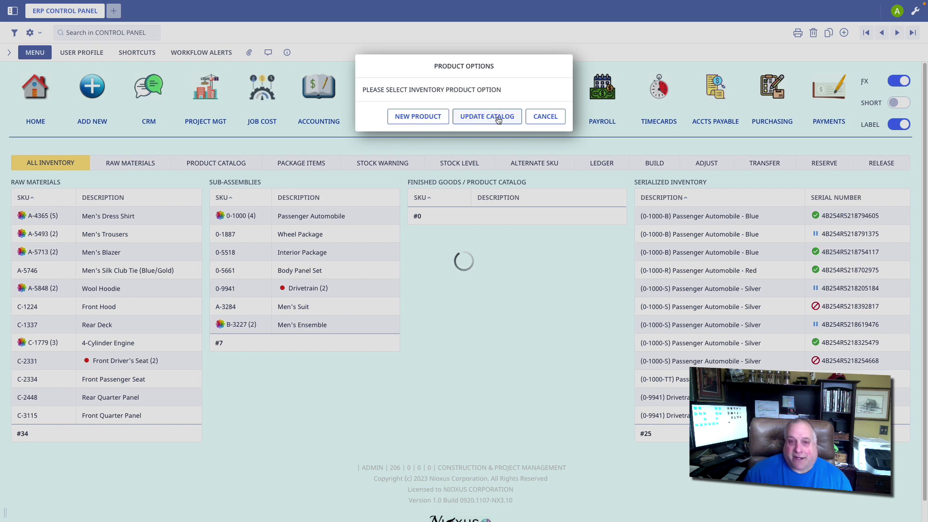
click(412, 118)
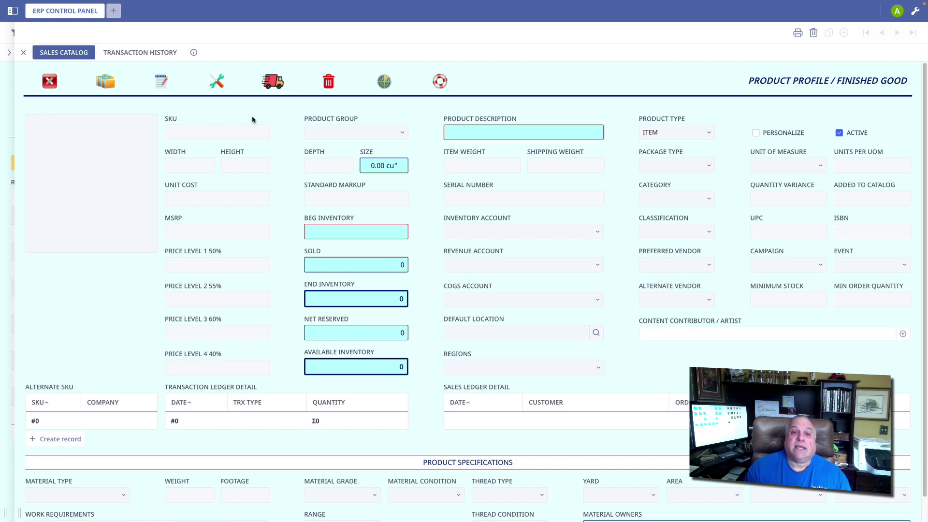
Step: Bring up the product's logistics options and cancel without choosing one
click(274, 84)
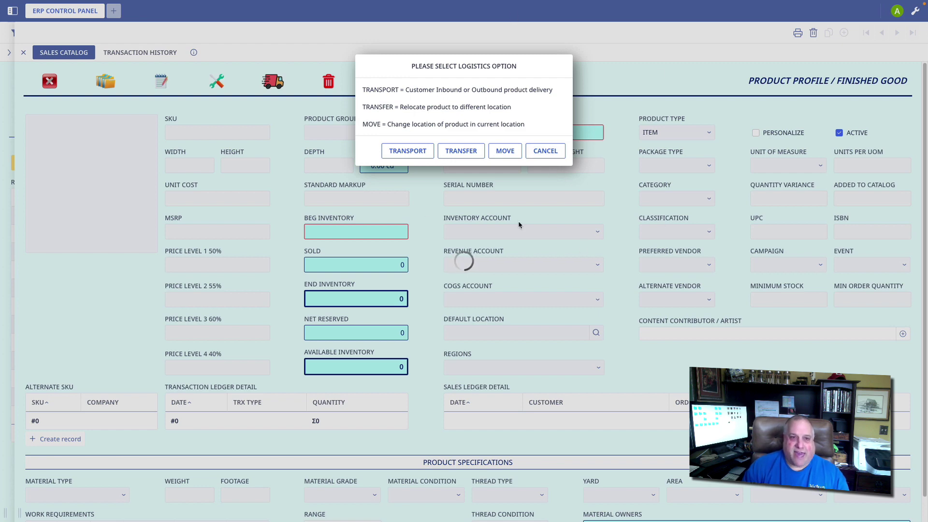
click(545, 150)
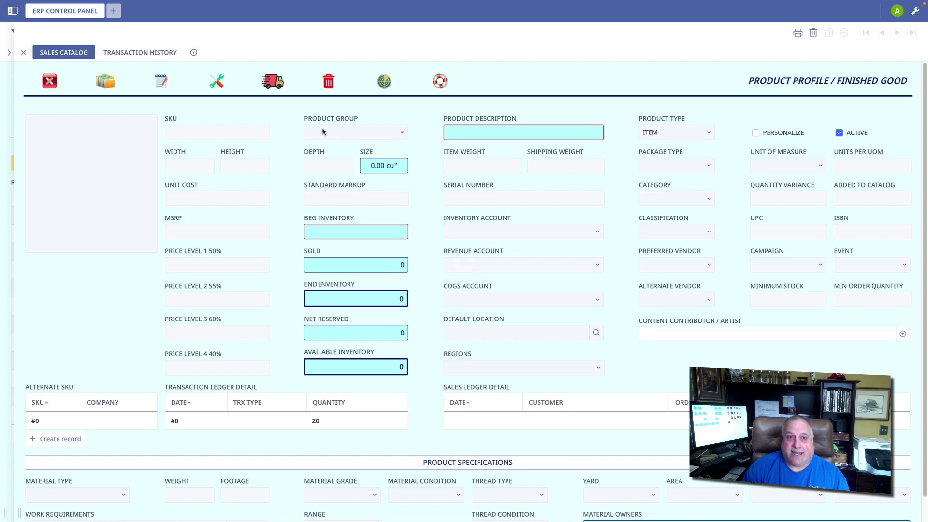
click(493, 199)
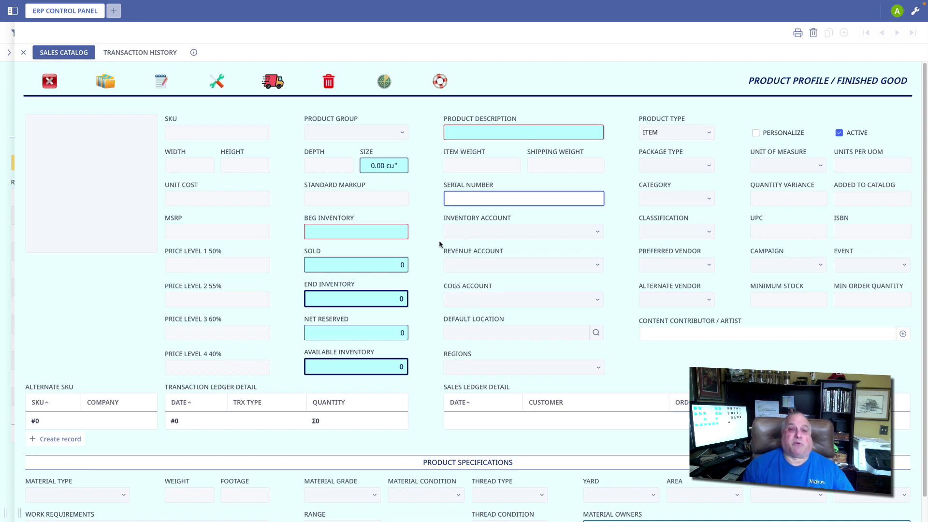
Step: Cancel the Service & Maintenance options and close the blank finished-good profile
click(216, 82)
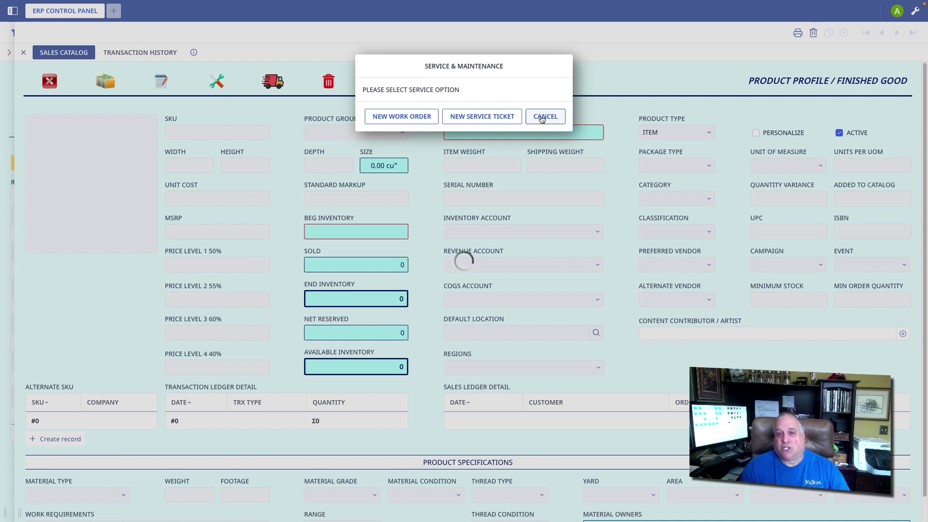
click(542, 119)
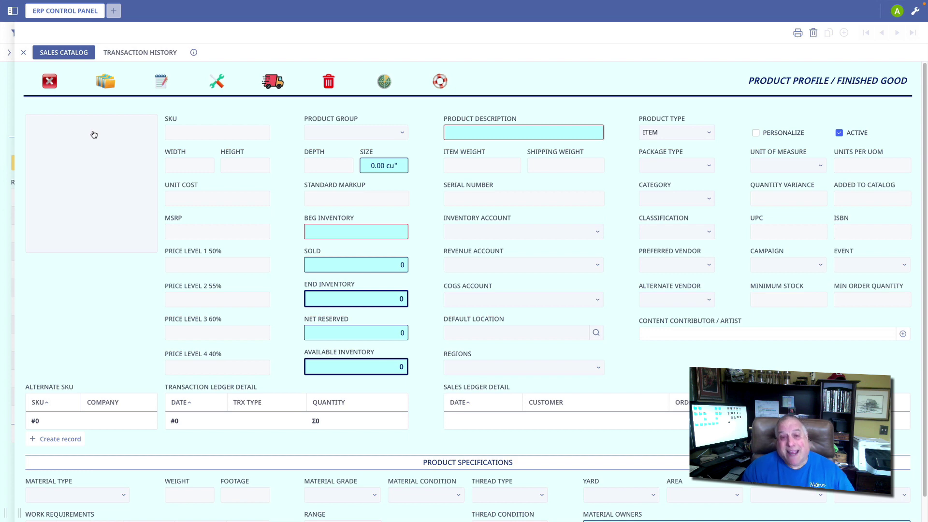
click(48, 83)
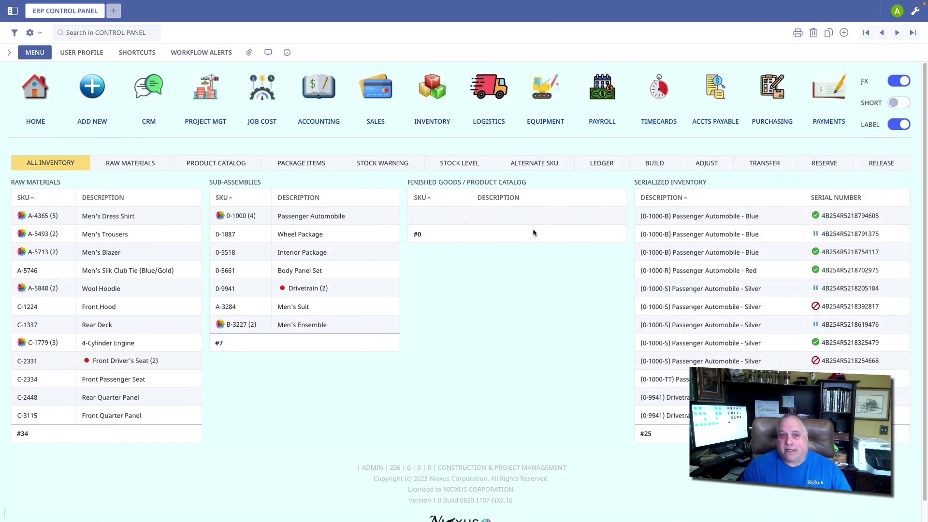
Step: Back out of a new inventory item and open the A-4365 Men's Dress Shirt raw material
click(95, 92)
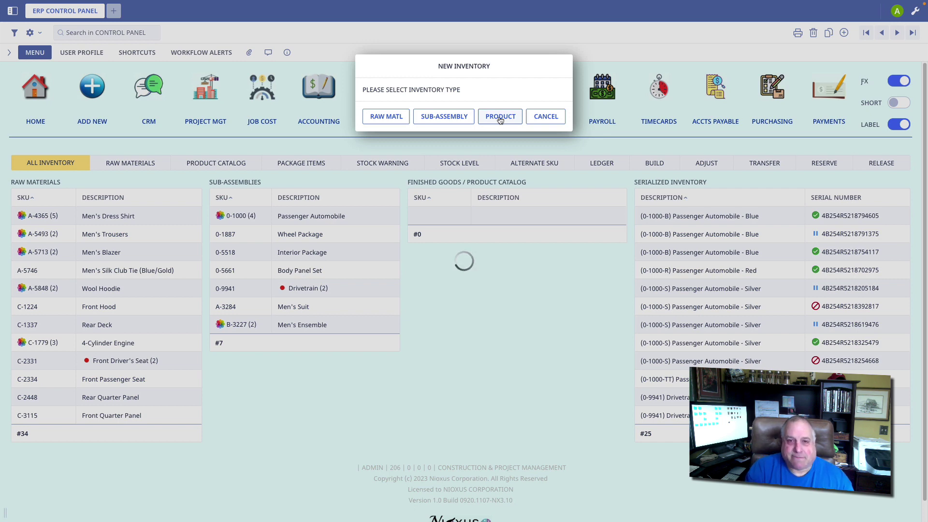
click(546, 118)
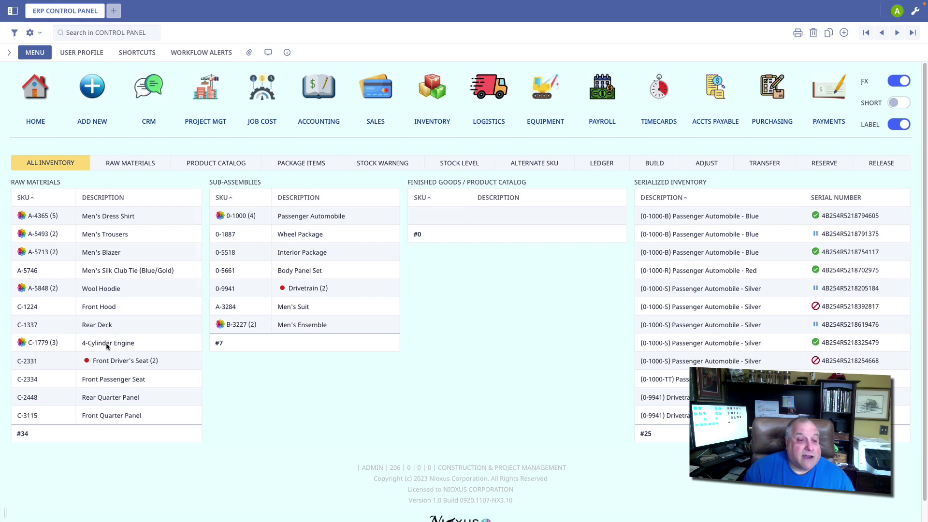
double_click(110, 219)
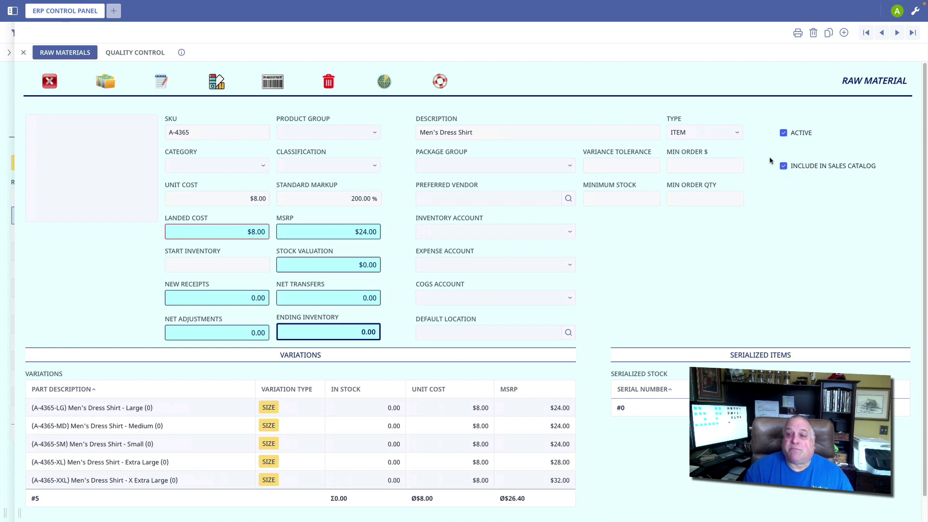
Step: Close the A-4365 Men's Dress Shirt record and its five size variations with Escape
key(Escape)
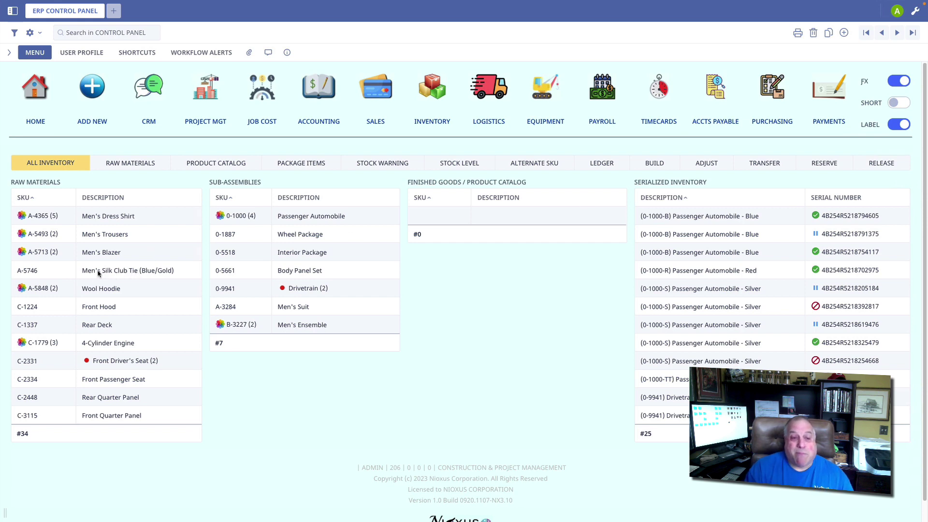
double_click(121, 274)
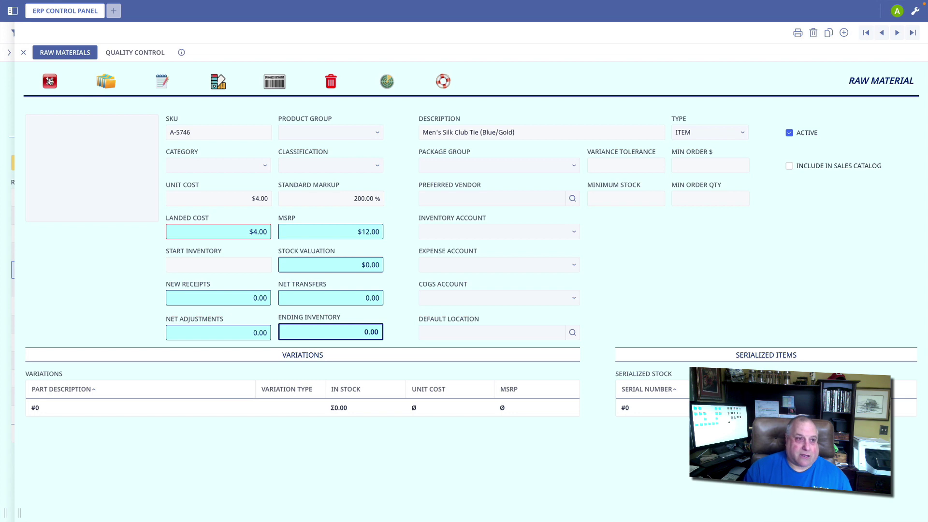
click(50, 81)
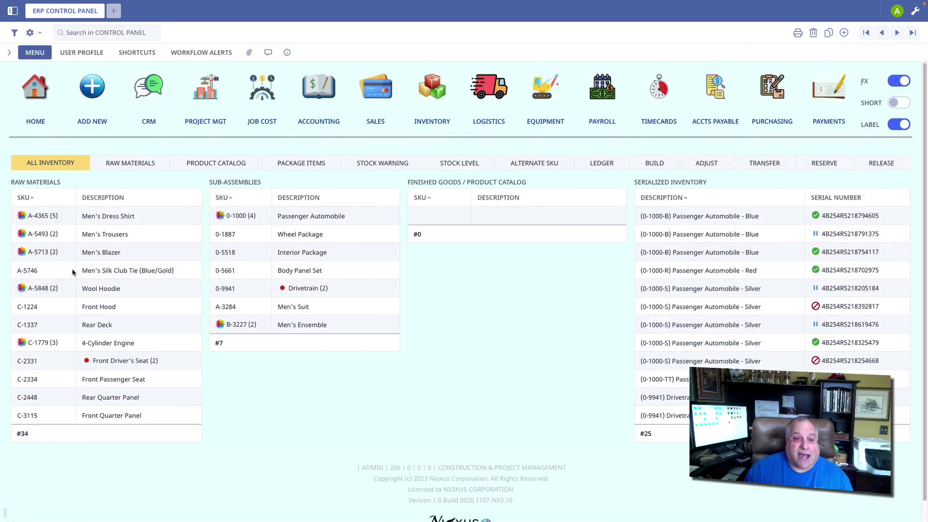
click(311, 328)
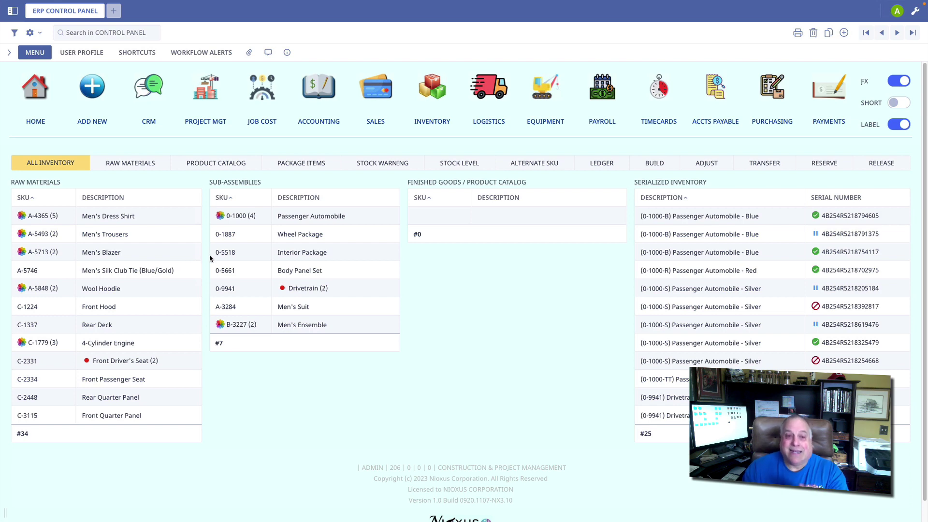
click(310, 217)
double_click(311, 219)
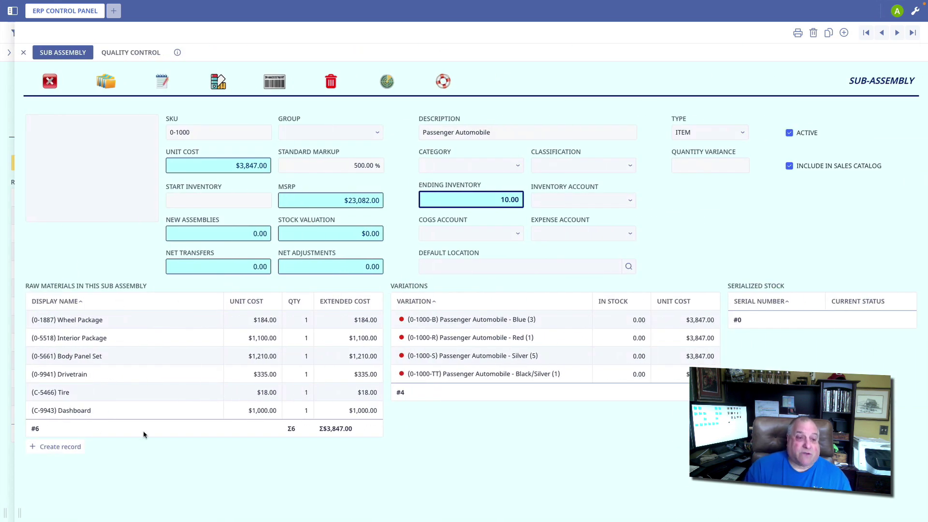
click(99, 377)
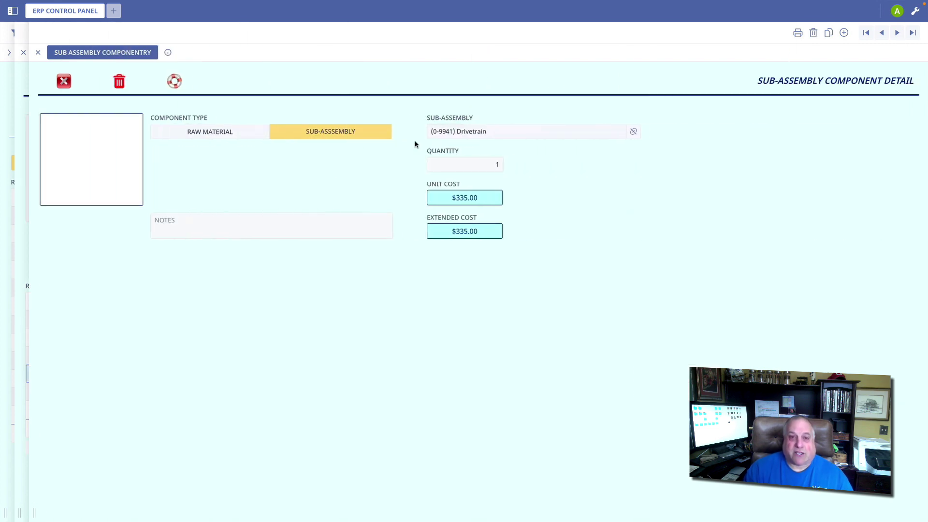
click(444, 131)
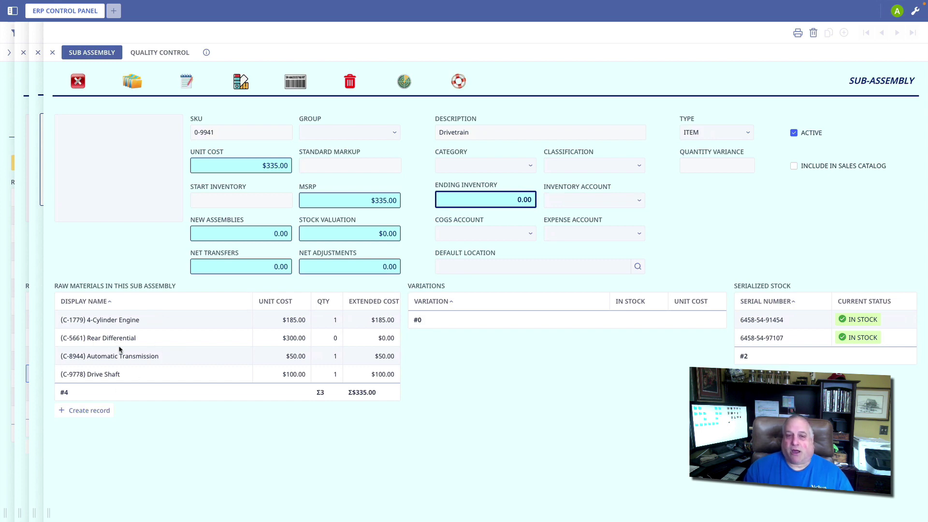
click(214, 338)
key(Escape)
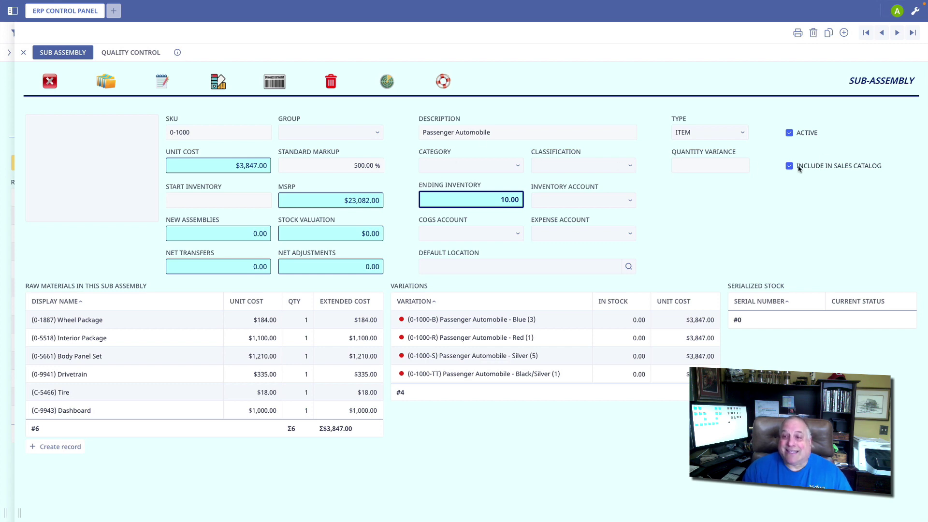
key(Escape)
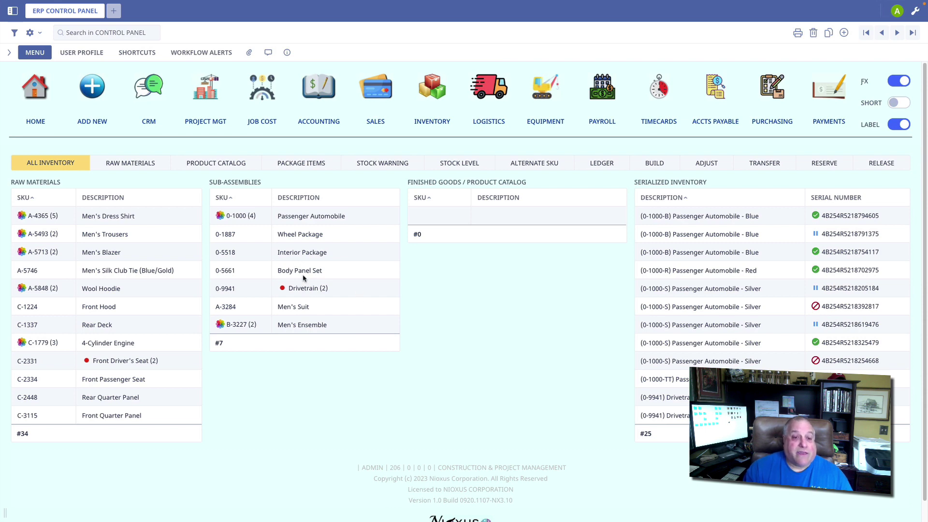
click(302, 291)
double_click(302, 290)
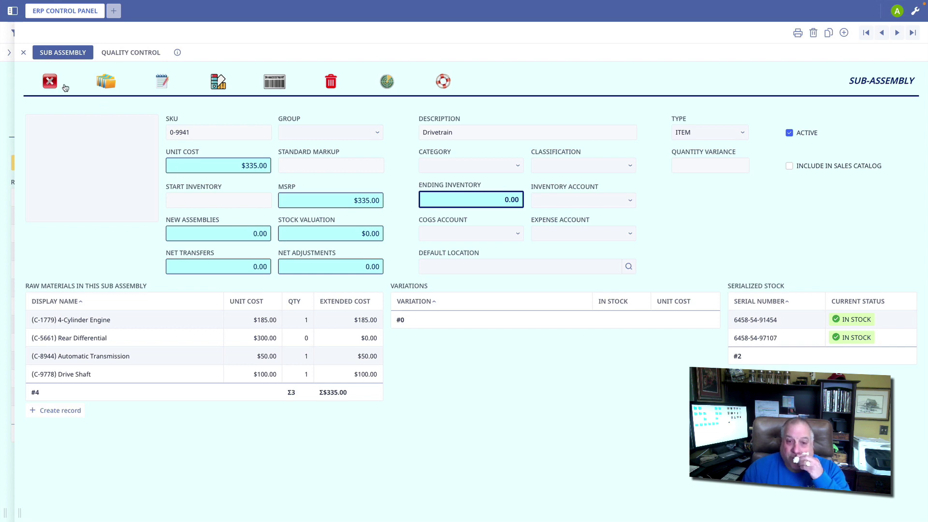
click(50, 84)
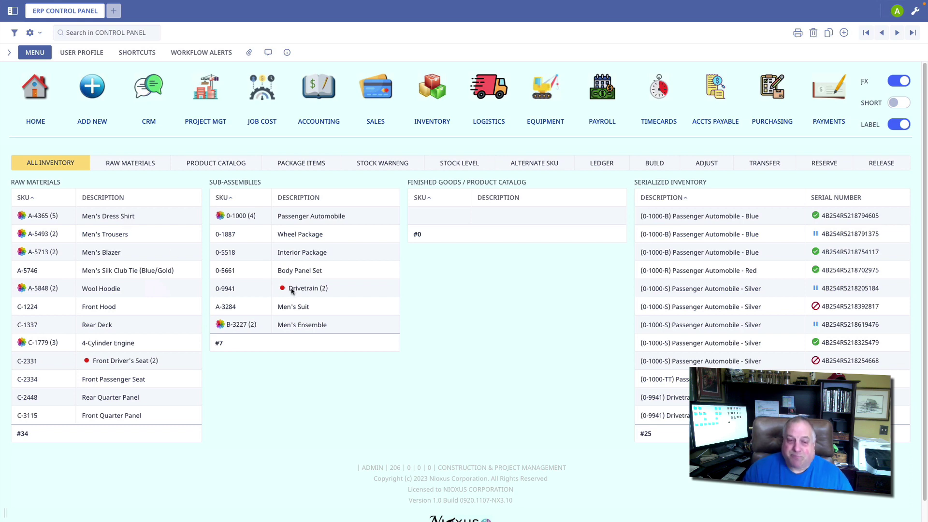
double_click(132, 330)
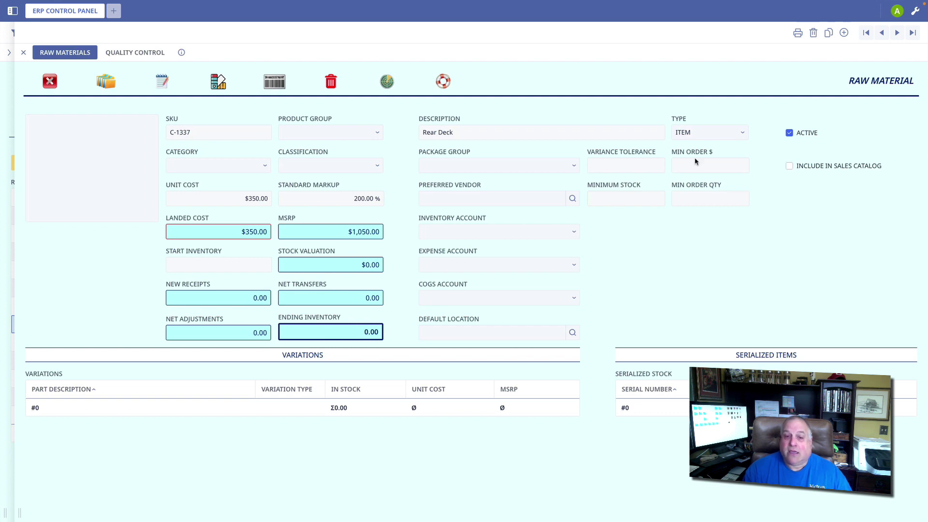
click(49, 82)
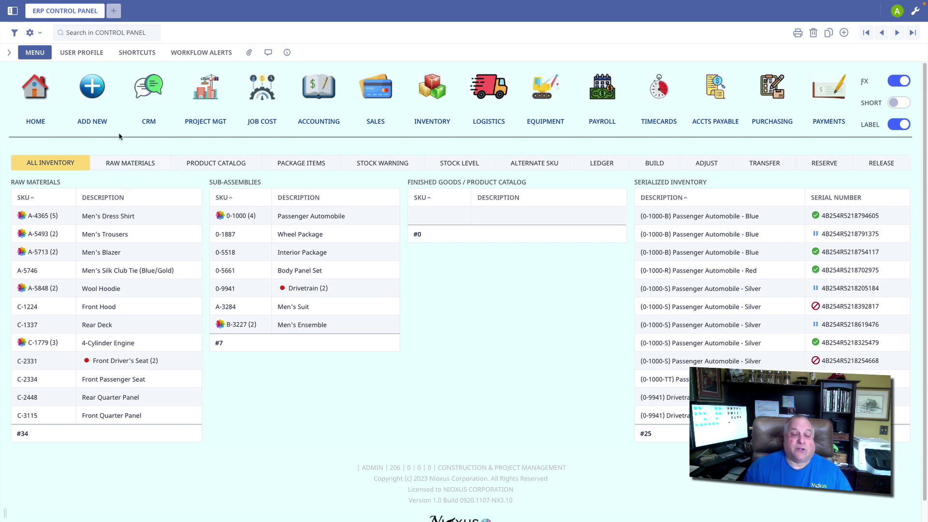
Step: Choose PRODUCT for a new inventory item and launch Update Catalog from Product Options
click(91, 87)
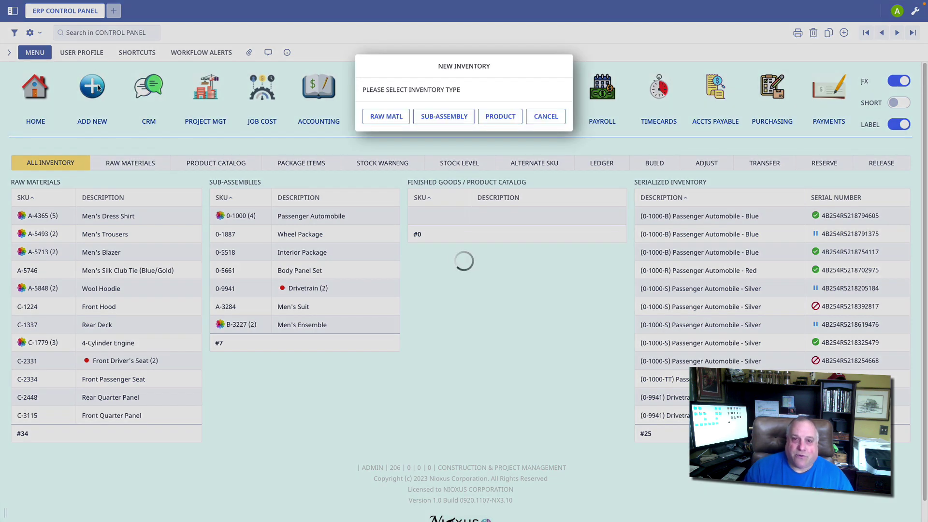
click(498, 117)
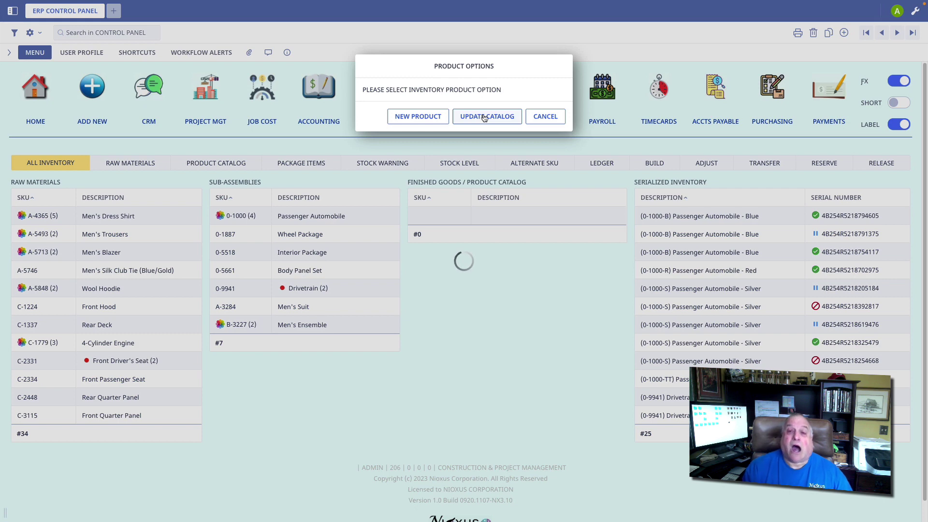
click(485, 118)
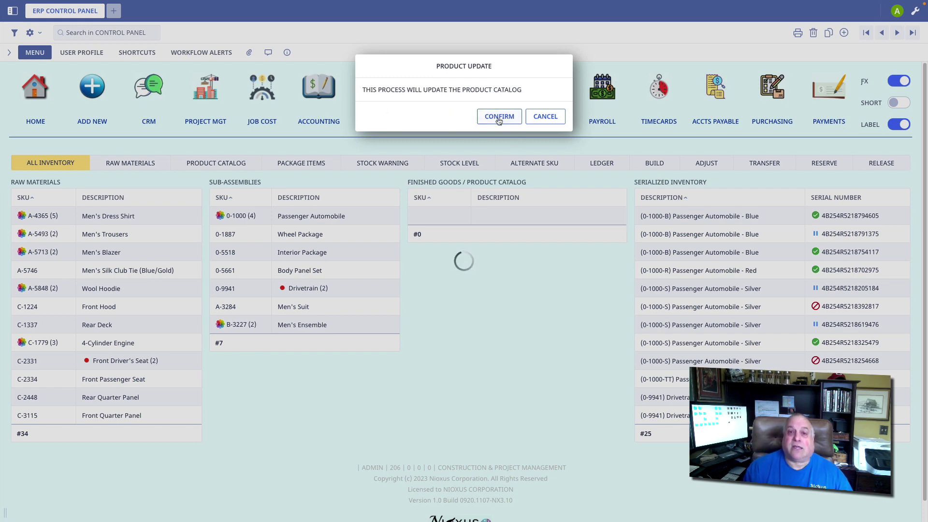
Step: Confirm the catalog update and review the 41 new finished goods, including A- and B- variations
click(499, 119)
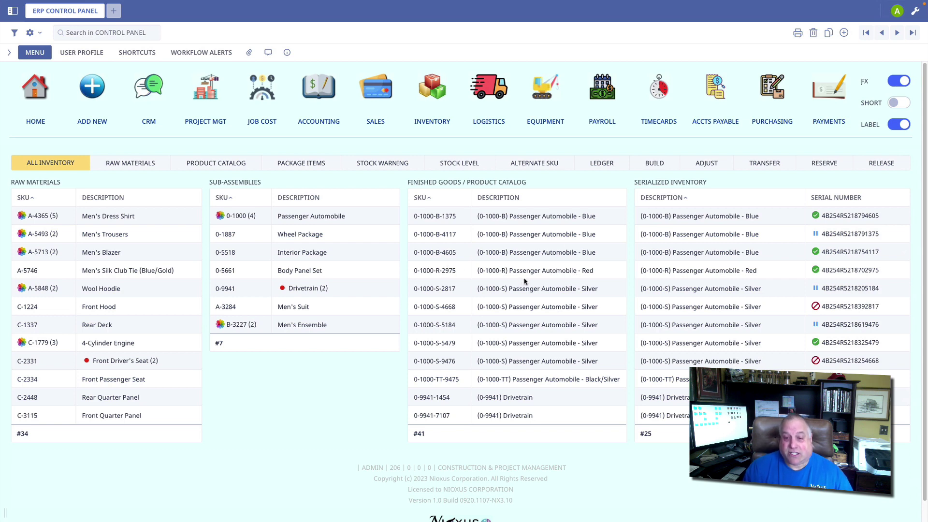
scroll(526, 282, down, 5)
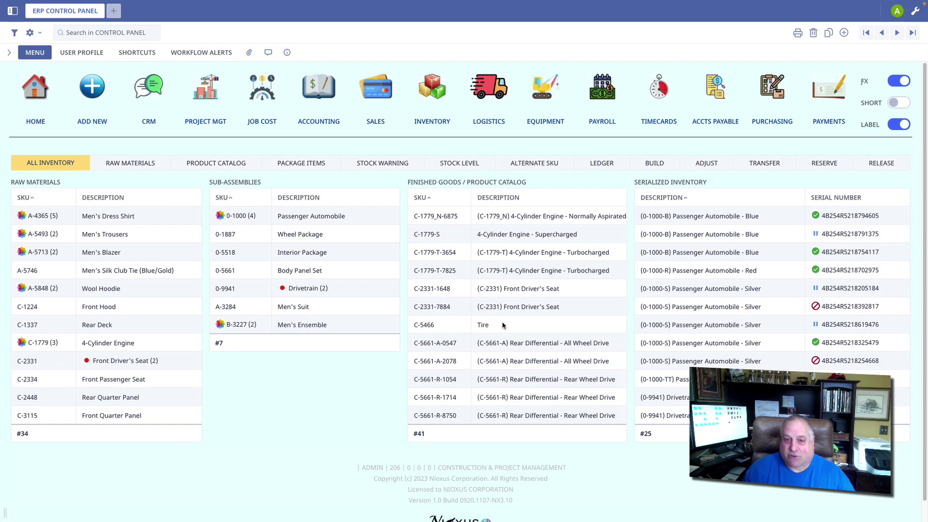
scroll(495, 264, up, 4)
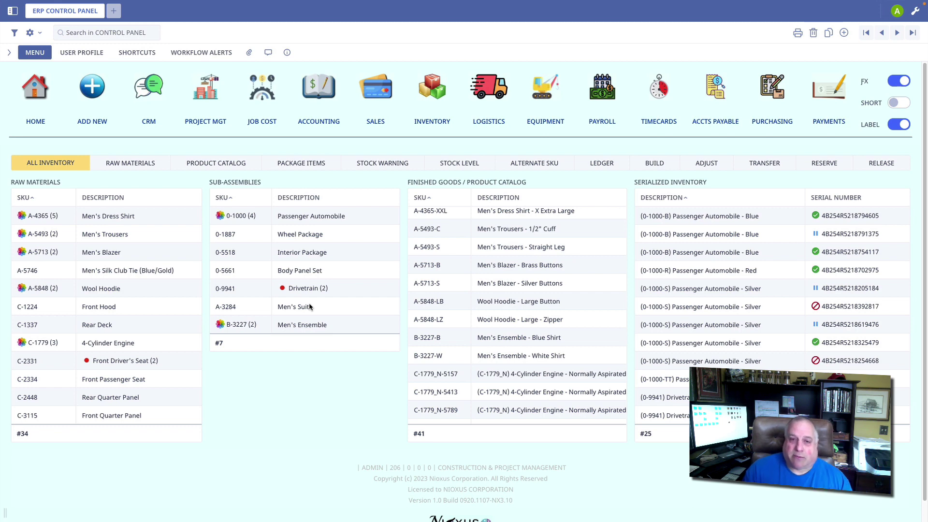
double_click(301, 257)
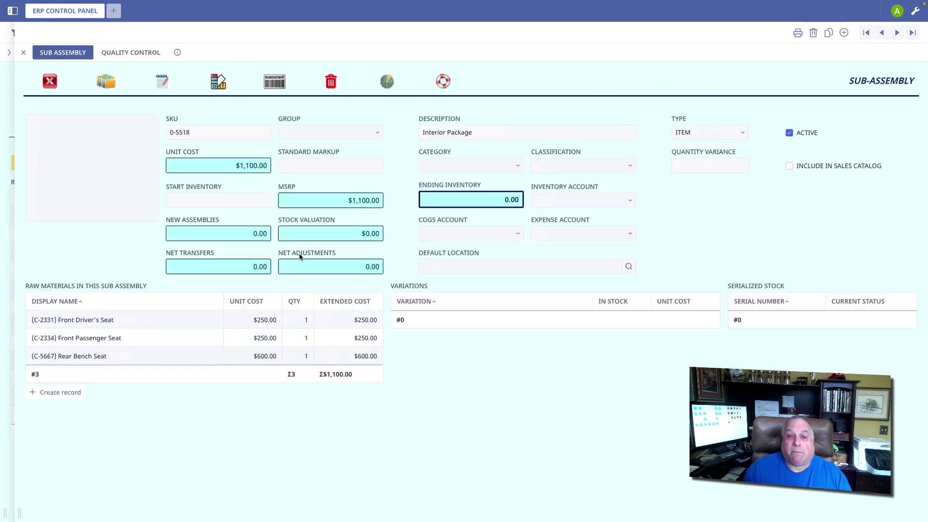
click(789, 166)
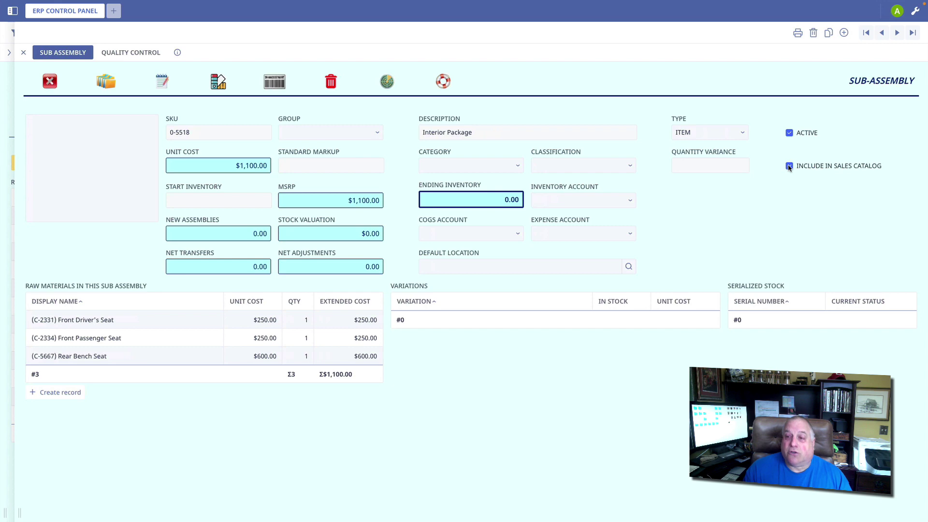
click(789, 167)
click(789, 167)
click(789, 167)
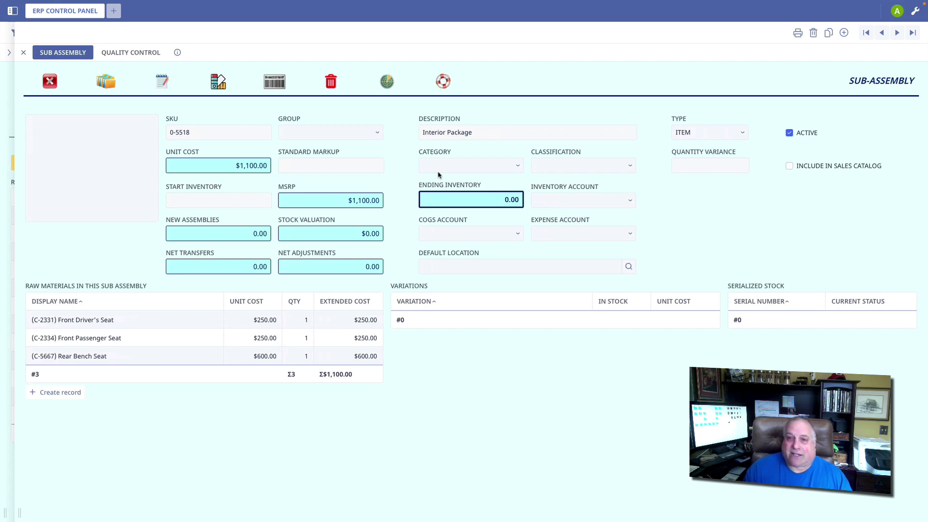
click(50, 81)
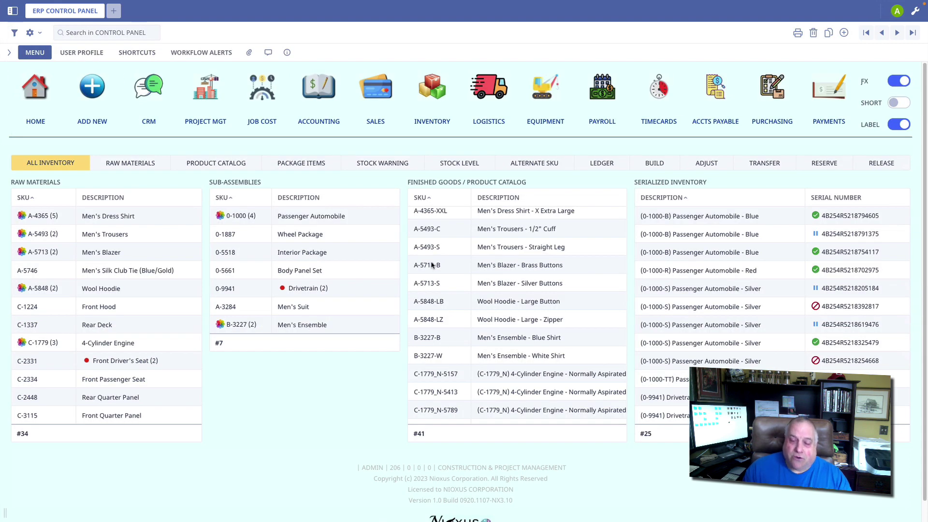
Step: Open the A-4365-XXL Men's Dress Shirt - X Extra Large variation profile, unit cost $8.00
click(500, 211)
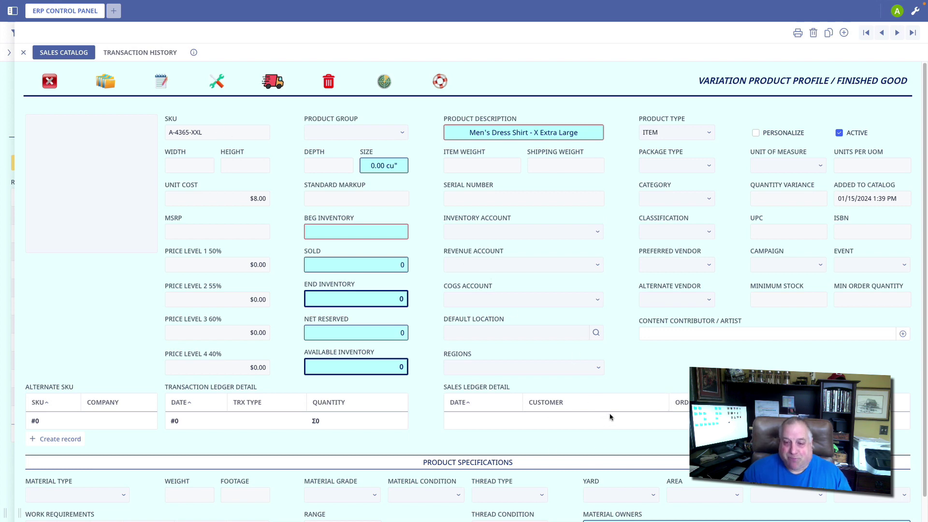
Step: Close the shirt profile and open serialized item 0-1000-B-1375, Passenger Automobile - Blue
click(47, 84)
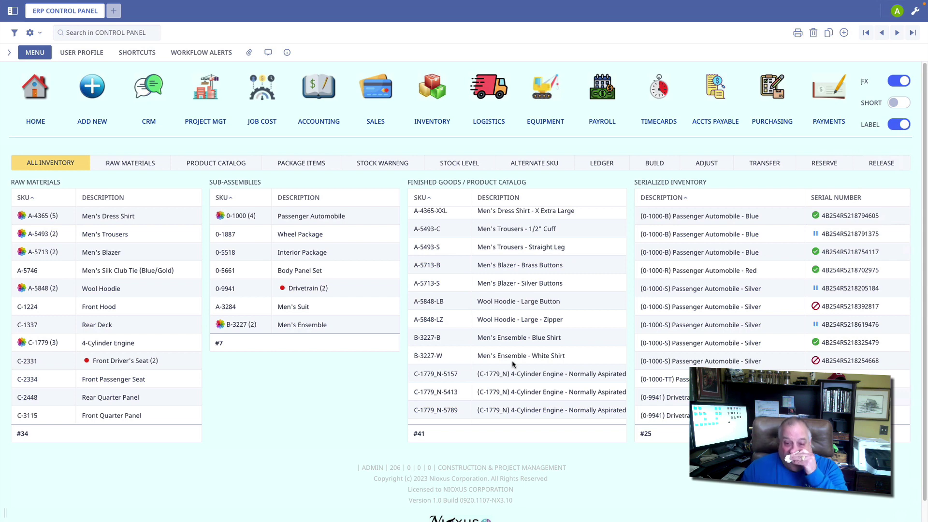
scroll(513, 360, up, 5)
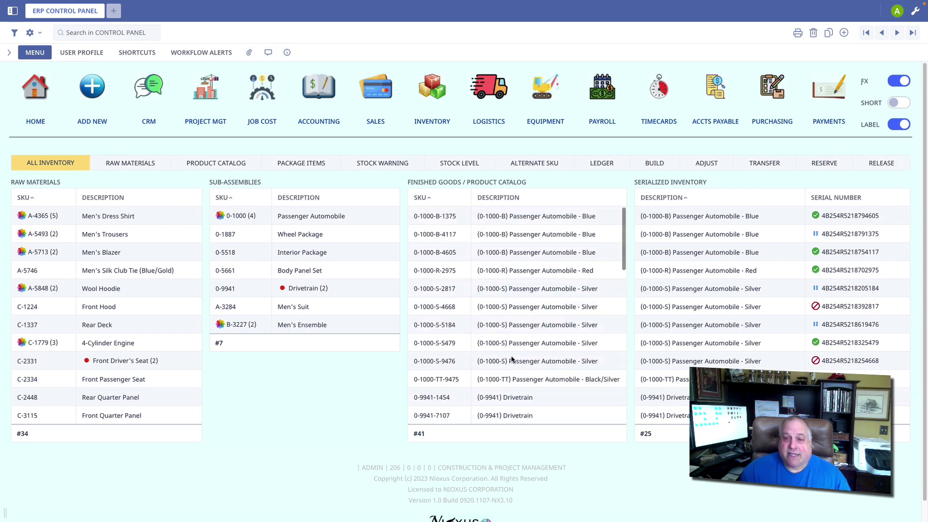
click(506, 217)
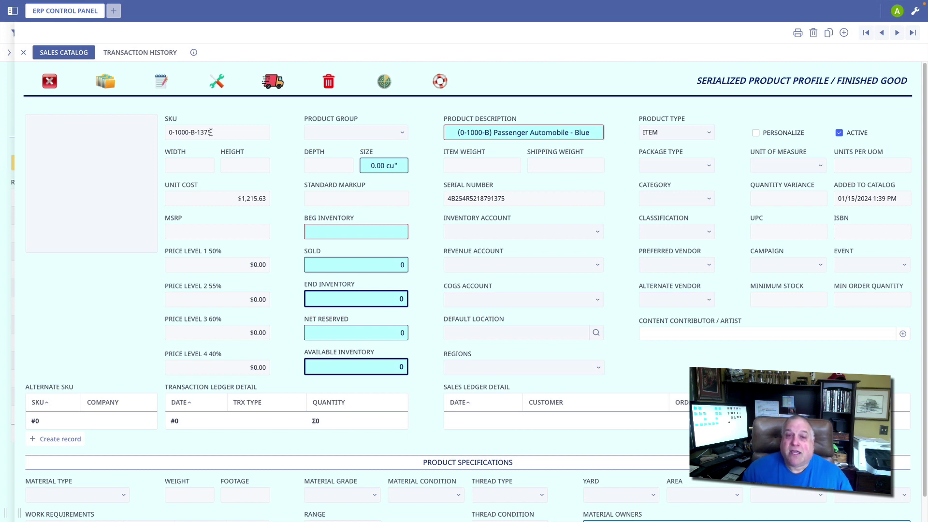
Step: Close the Passenger Automobile profile, start a new product item, then cancel Product Options unchanged
click(457, 196)
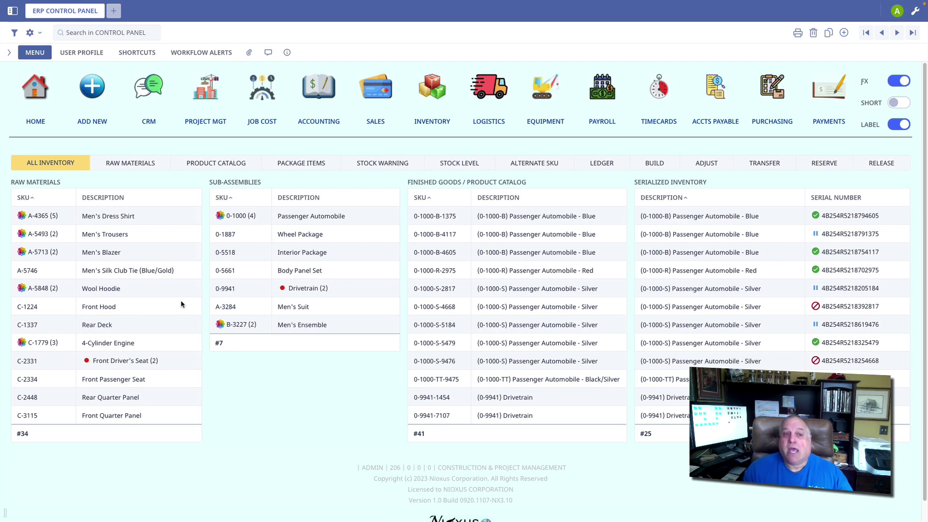
click(92, 92)
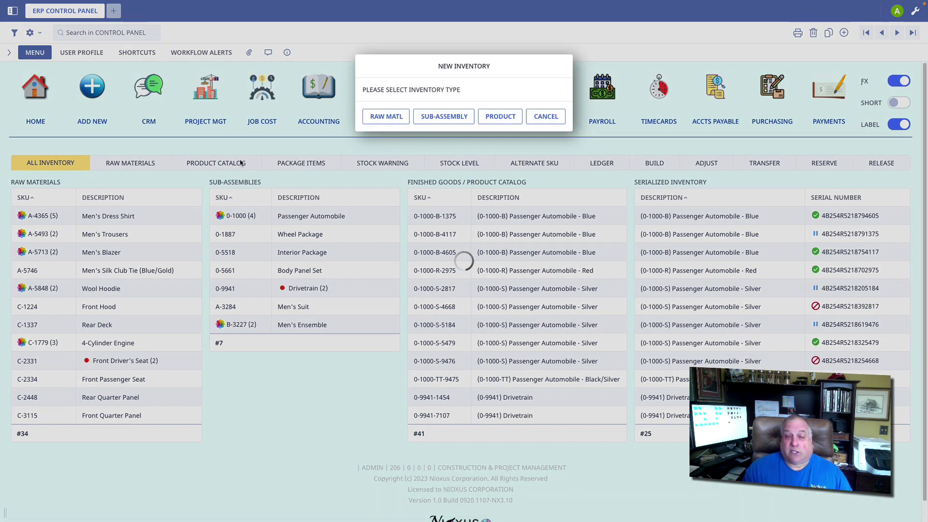
click(493, 117)
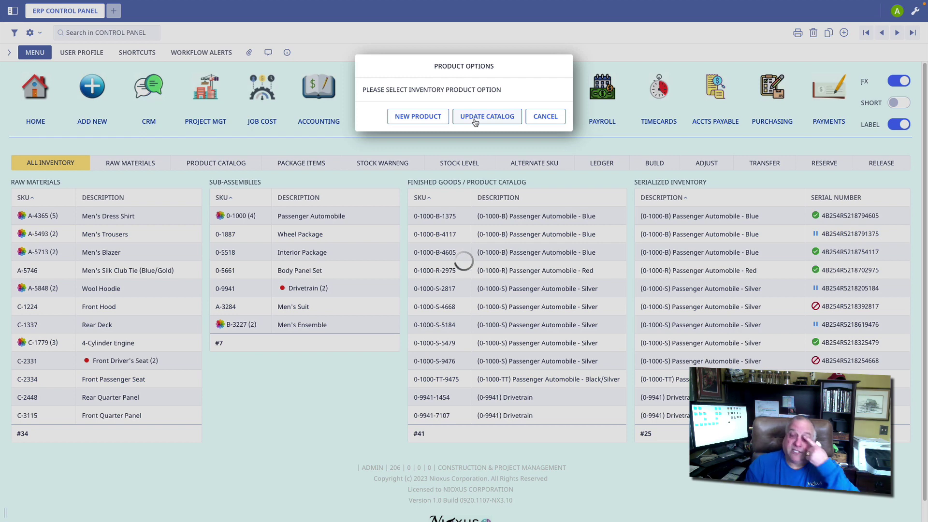
click(546, 117)
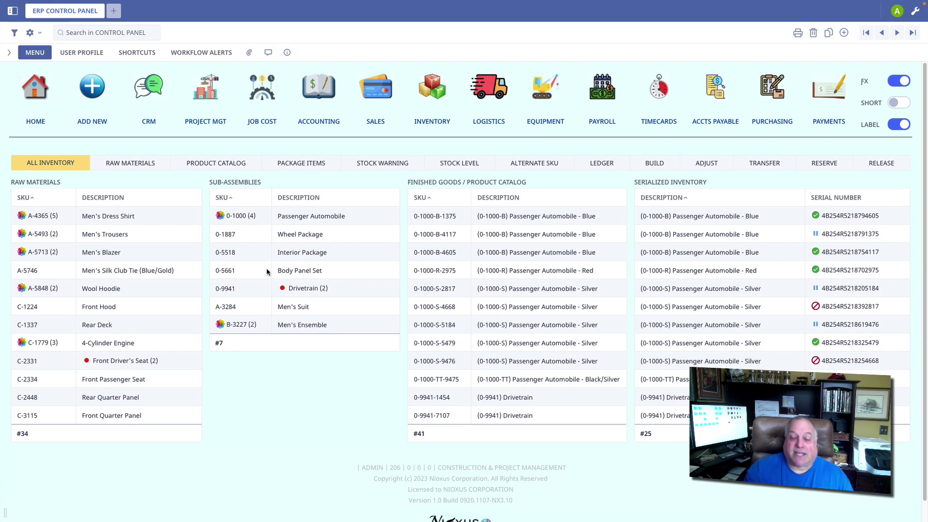
click(89, 87)
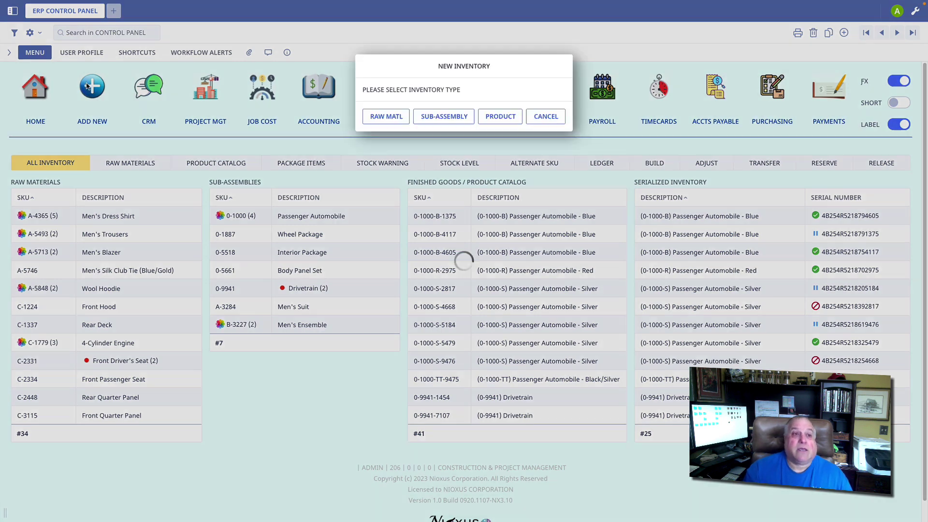
click(499, 121)
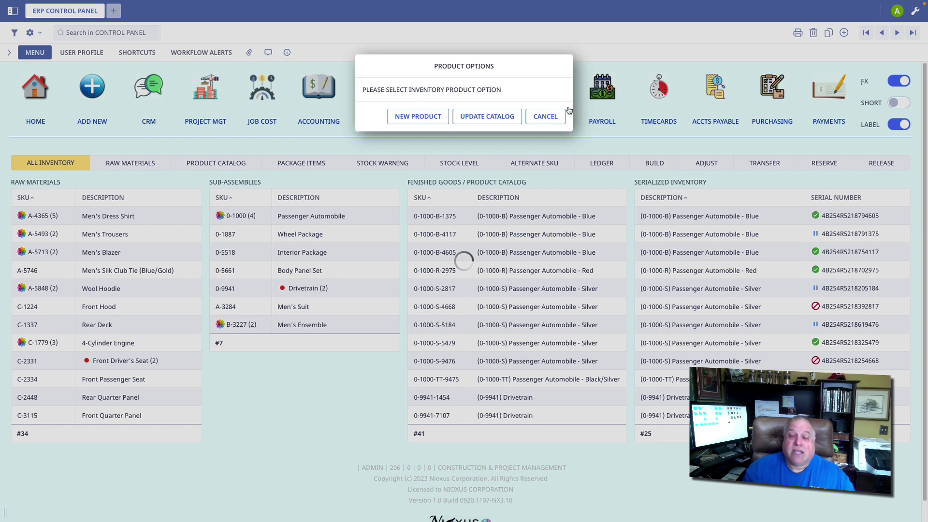
click(555, 117)
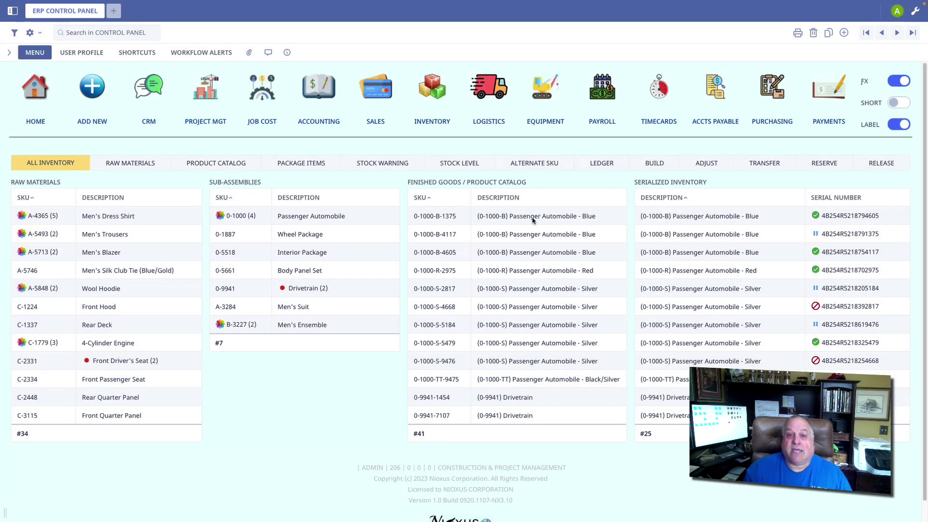